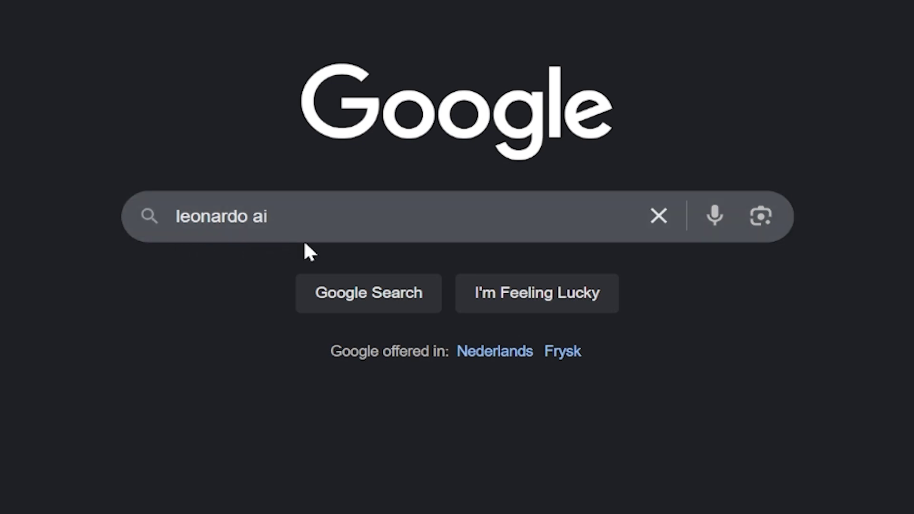
Run the Google search for 'leonardo ai'
{"action": "left_click", "coordinate": [361, 227]}
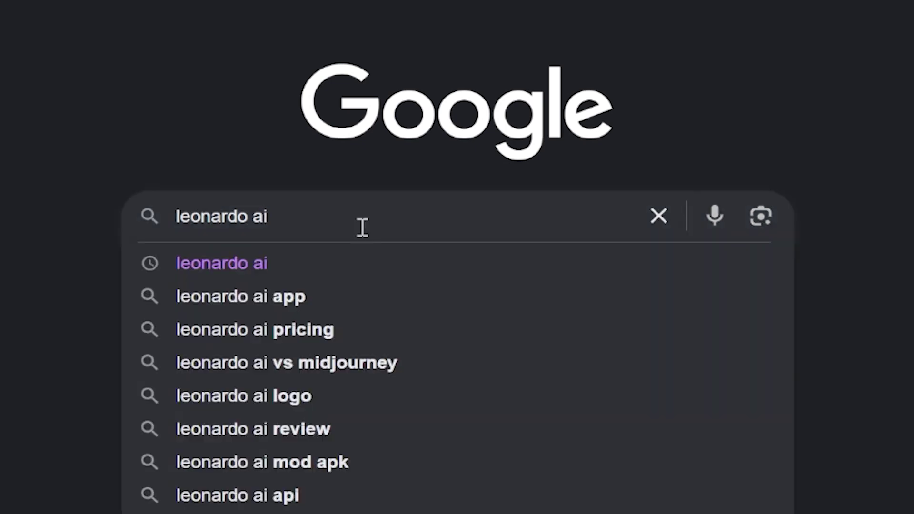
{"action": "key", "text": "Return"}
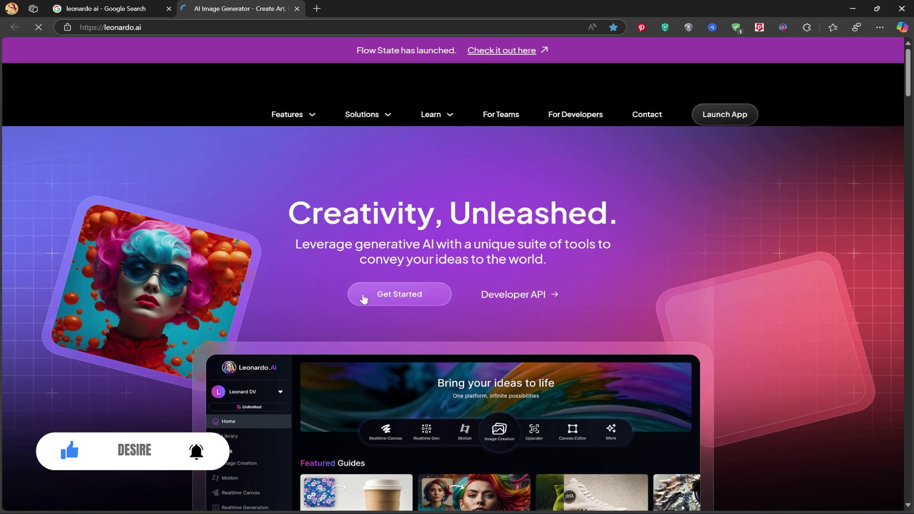
Scroll down through the dashboard's Community Creations feed, then drag back to the top
{"action": "scroll", "coordinate": [446, 314], "scroll_direction": "down", "scroll_amount": 3}
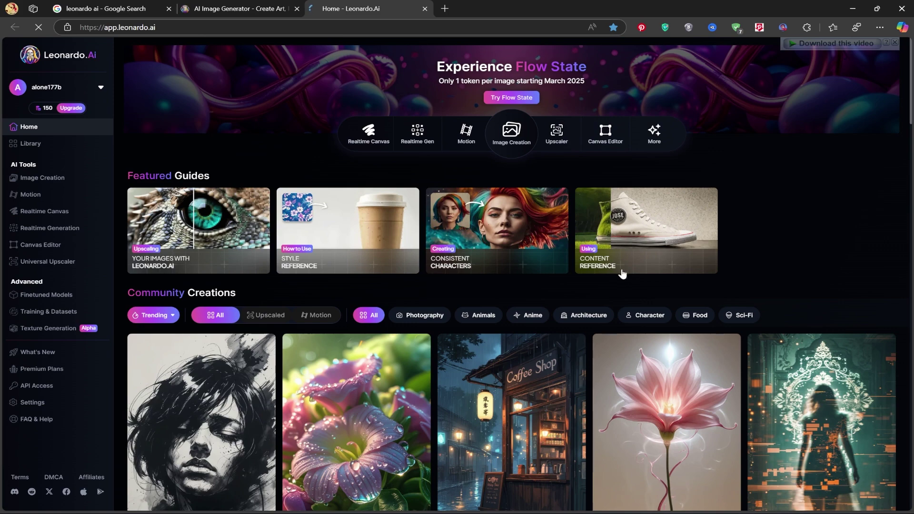
{"action": "scroll", "coordinate": [616, 296], "scroll_direction": "down", "scroll_amount": 4}
{"action": "scroll", "coordinate": [572, 311], "scroll_direction": "down", "scroll_amount": 4}
{"action": "scroll", "coordinate": [572, 311], "scroll_direction": "down", "scroll_amount": 5}
{"action": "scroll", "coordinate": [606, 334], "scroll_direction": "down", "scroll_amount": 5}
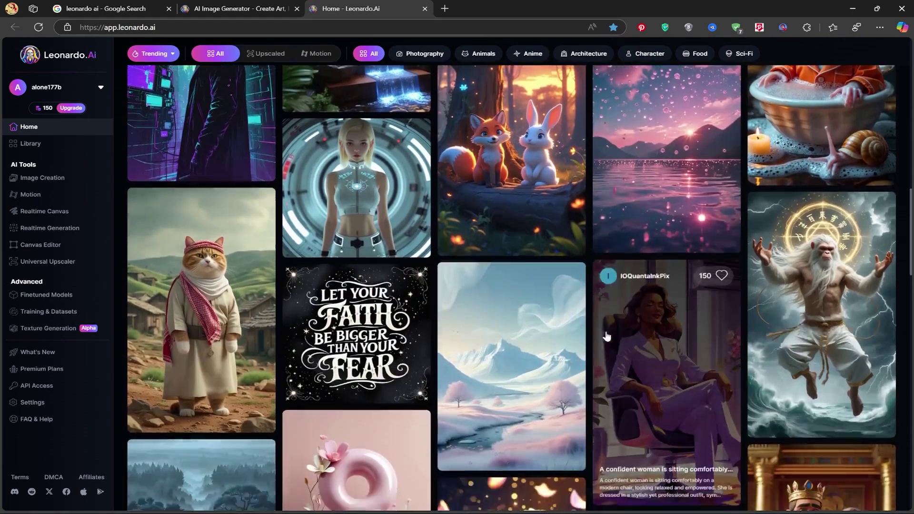
{"action": "scroll", "coordinate": [552, 331], "scroll_direction": "down", "scroll_amount": 5}
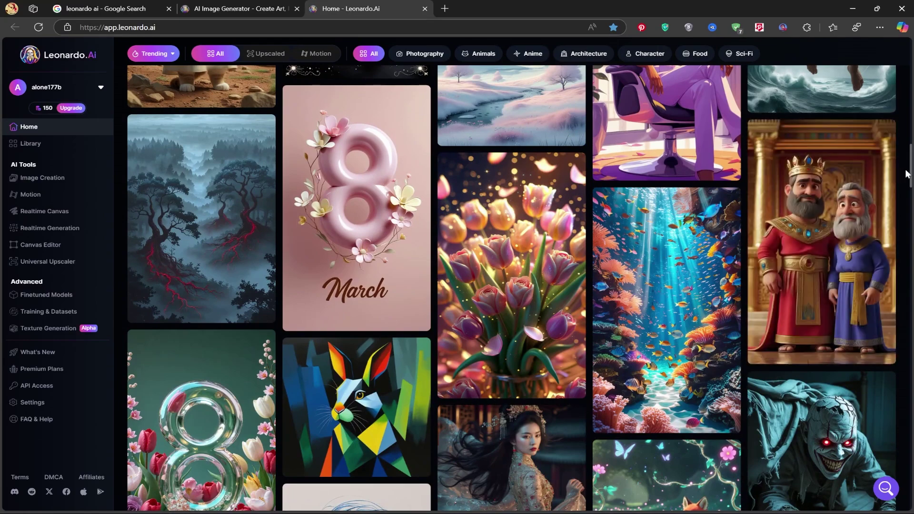
{"action": "left_click_drag", "start_coordinate": [910, 153], "coordinate": [909, 43]}
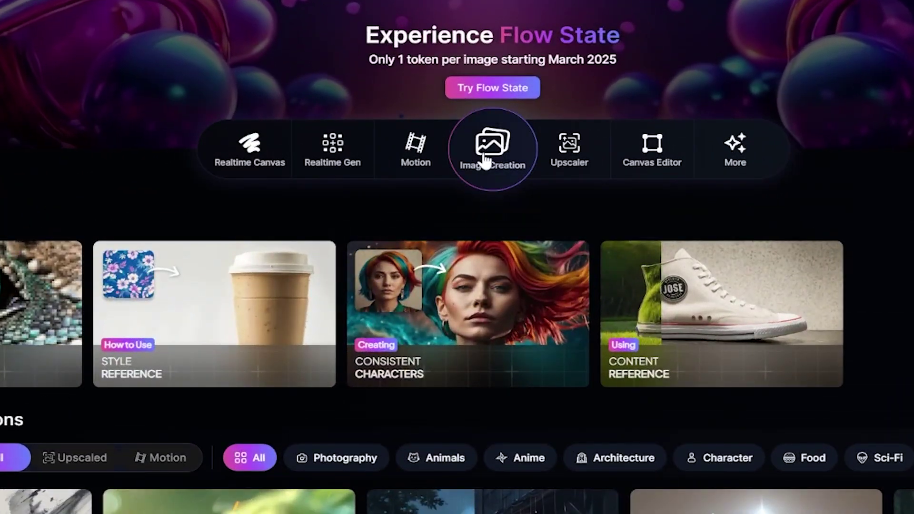
Open Image Creation, finish the intro tour, dismiss the Phoenix popup, and switch to Flow State
{"action": "left_click", "coordinate": [486, 159]}
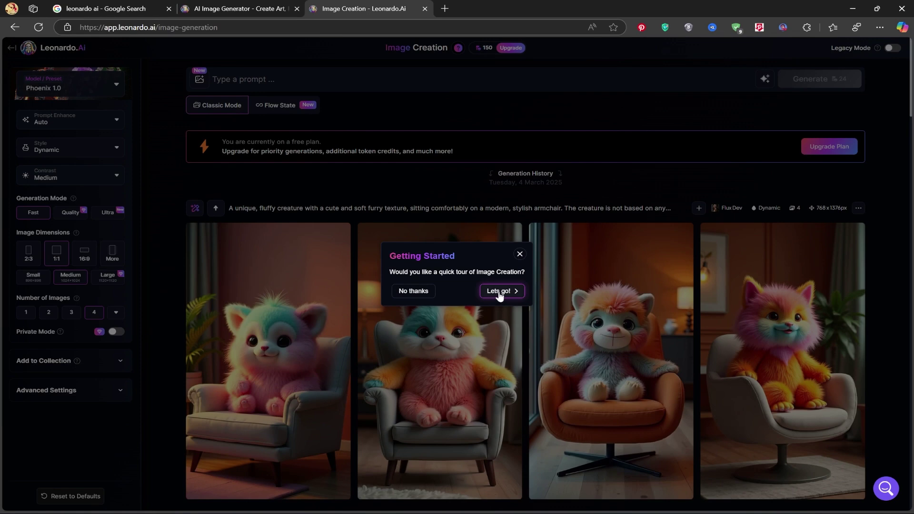
{"action": "left_click", "coordinate": [499, 293]}
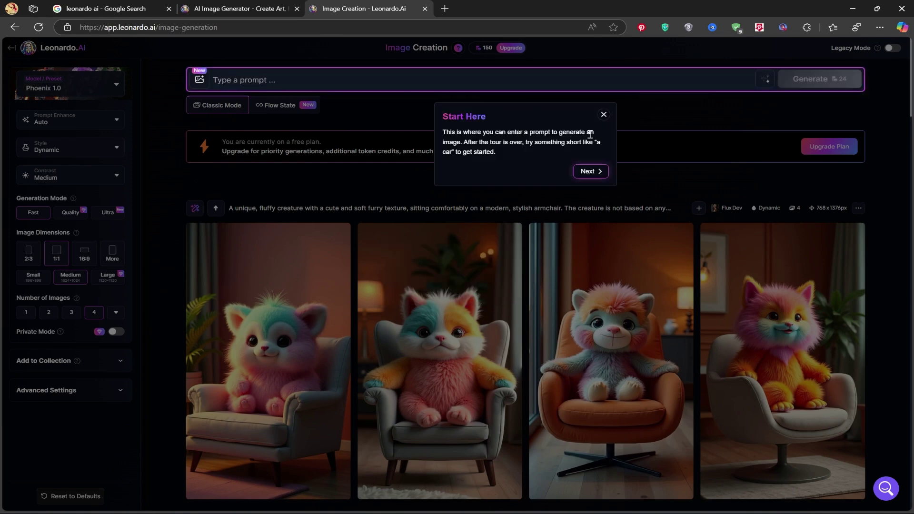
{"action": "left_click", "coordinate": [603, 115]}
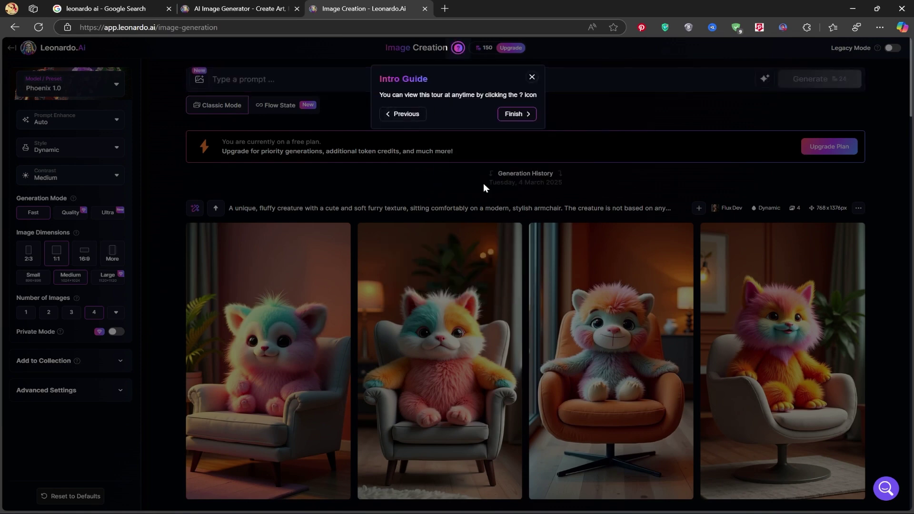
{"action": "left_click", "coordinate": [530, 77]}
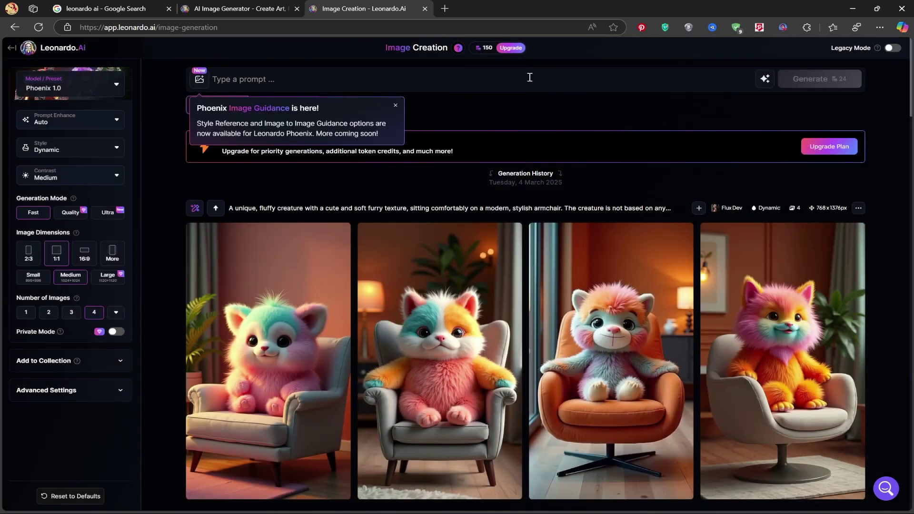
{"action": "left_click", "coordinate": [396, 106]}
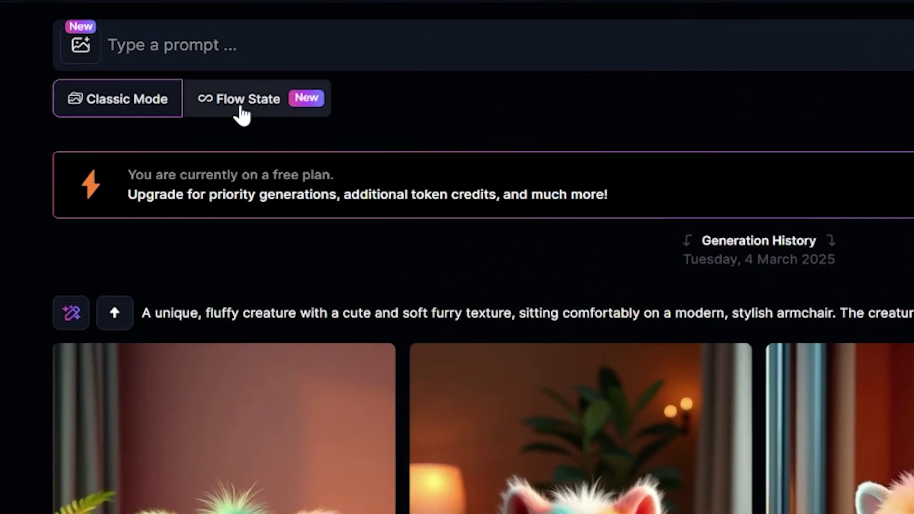
{"action": "left_click", "coordinate": [241, 110]}
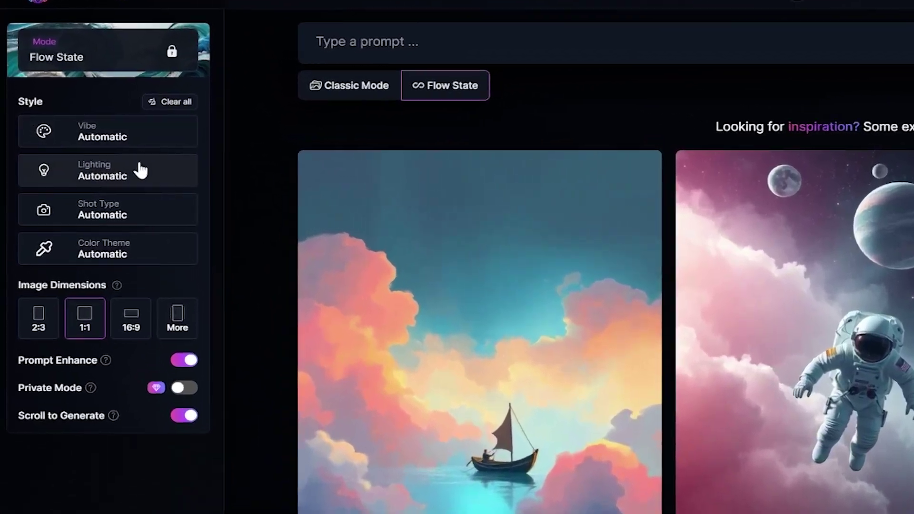
{"action": "left_click", "coordinate": [141, 170]}
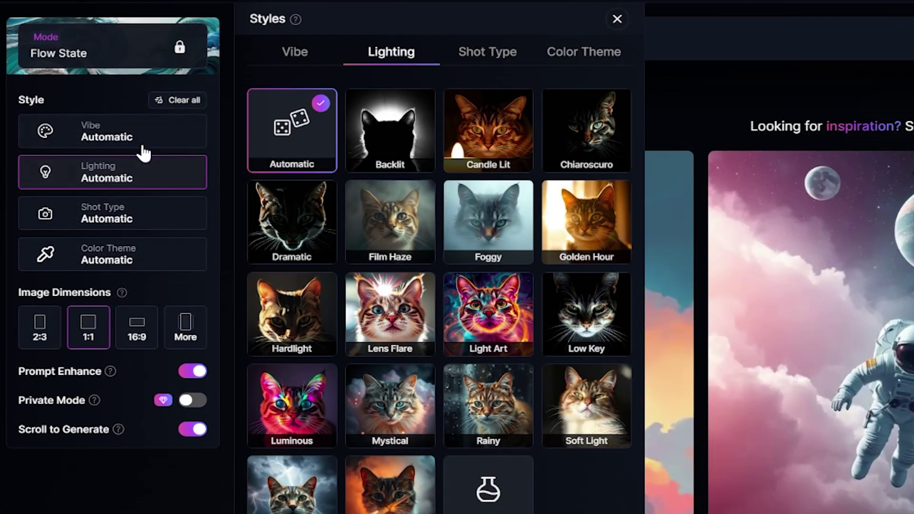
{"action": "left_click", "coordinate": [142, 152]}
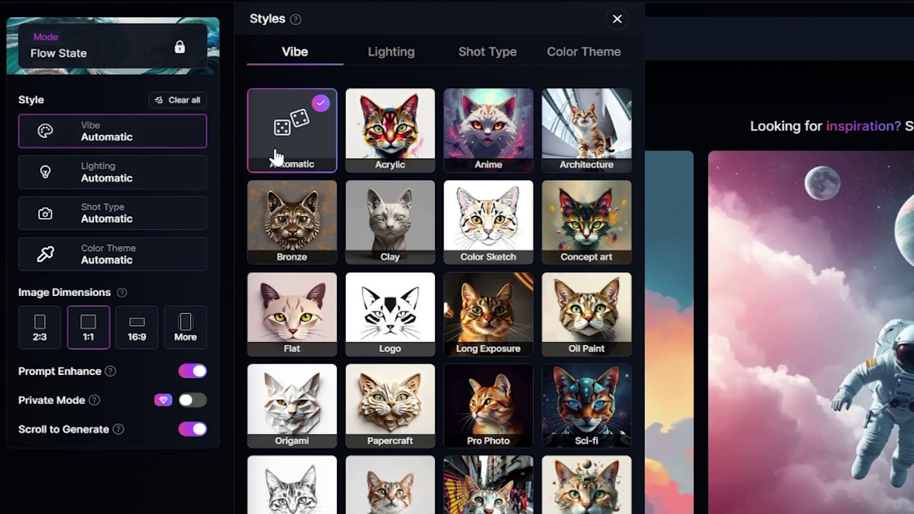
{"action": "left_click", "coordinate": [152, 187]}
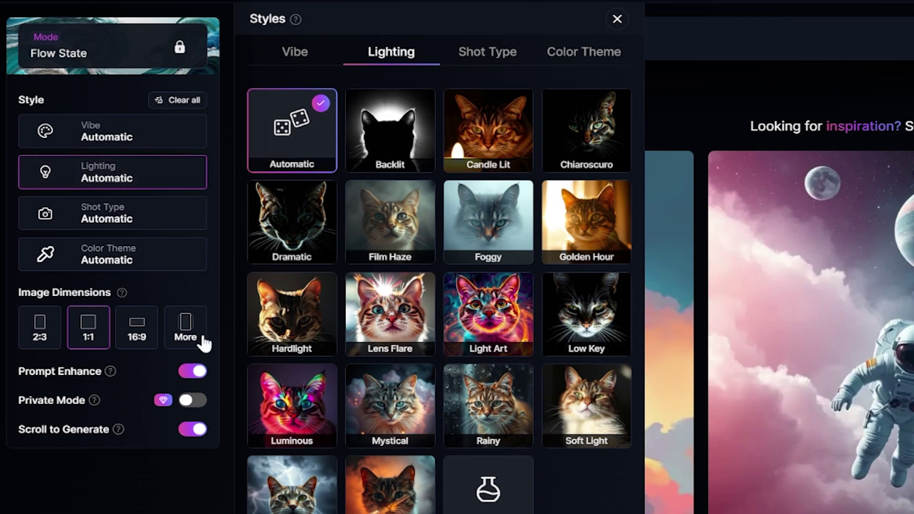
{"action": "left_click", "coordinate": [149, 220]}
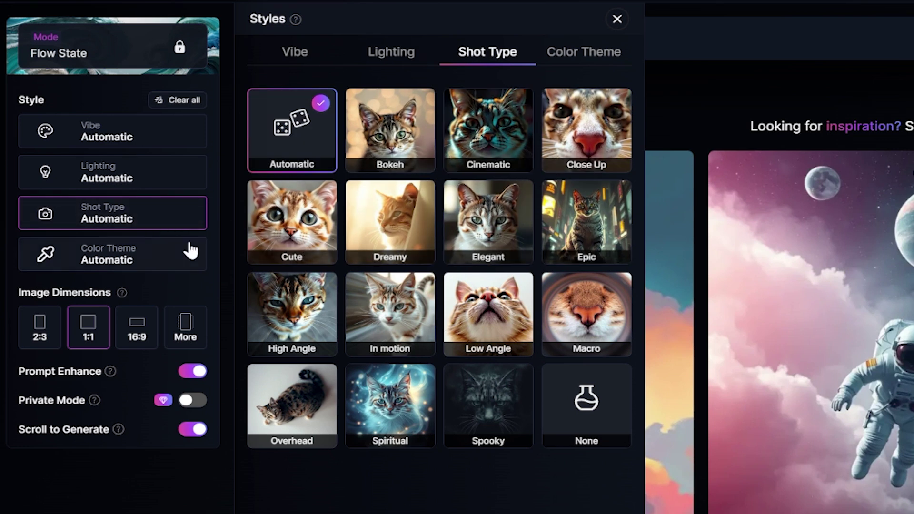
{"action": "left_click", "coordinate": [149, 262]}
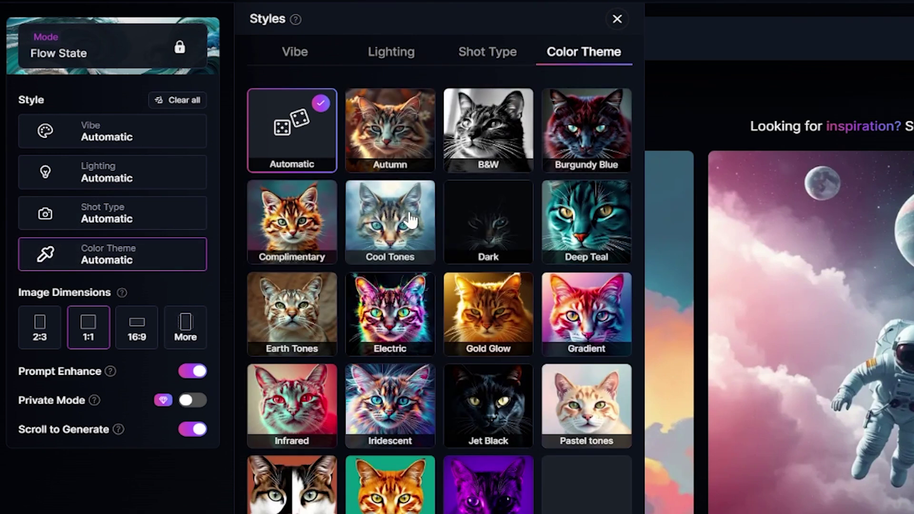
Change the image dimensions from 1:1 to the 9:16 preset at 768×1376 pixels
{"action": "left_click", "coordinate": [183, 332]}
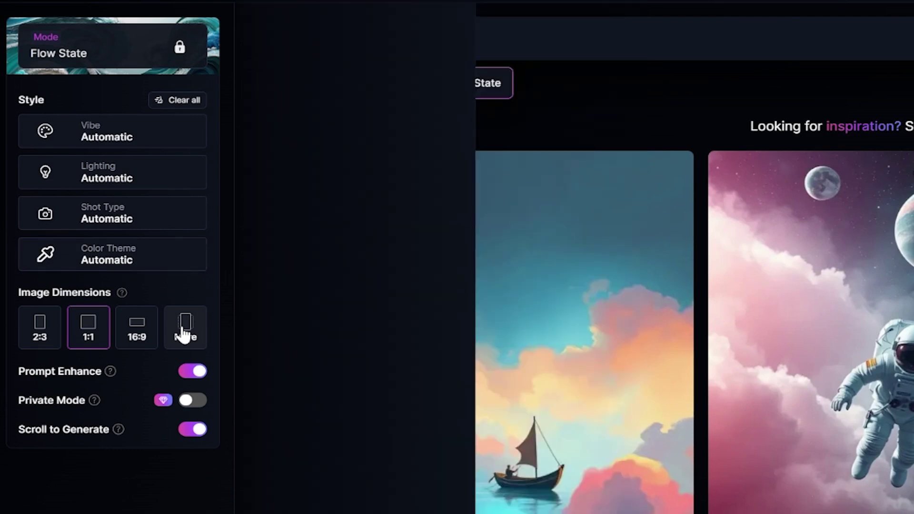
{"action": "left_click", "coordinate": [192, 344]}
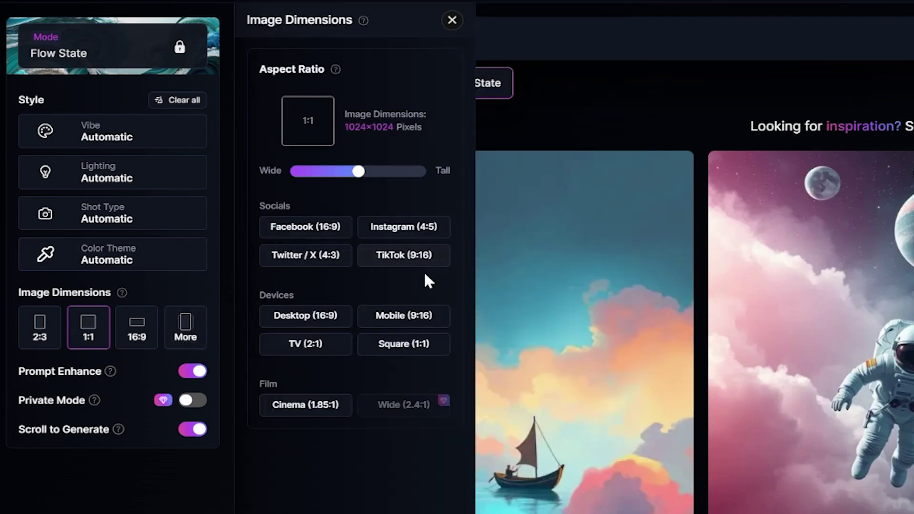
{"action": "left_click", "coordinate": [407, 316]}
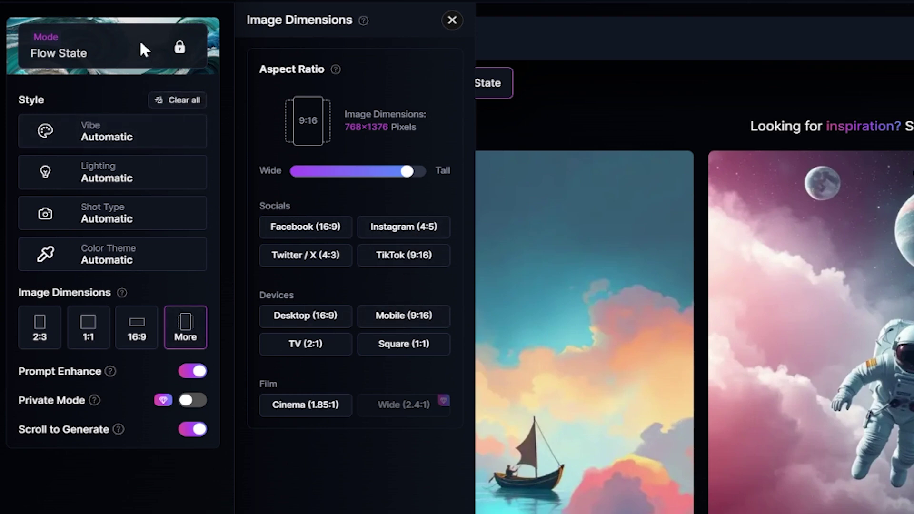
{"action": "left_click", "coordinate": [535, 76]}
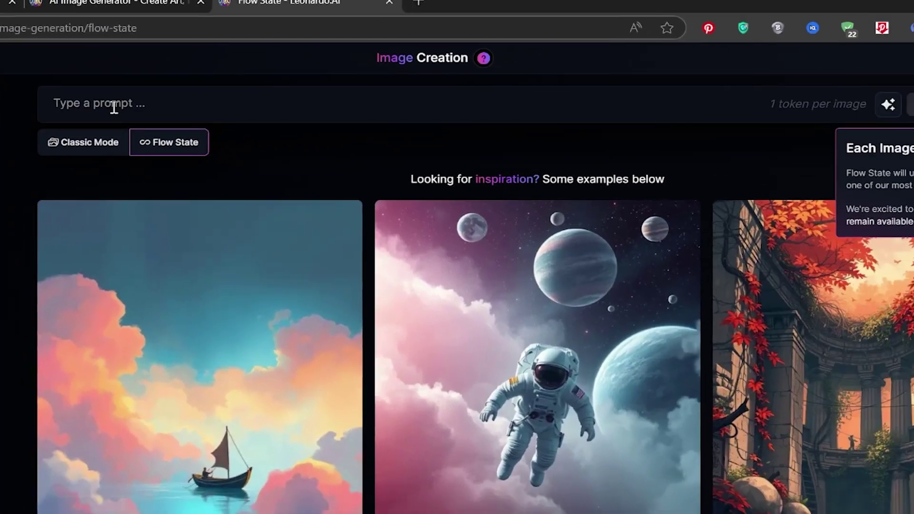
Paste the smoking-carrot-creature-in-misty-forest prompt and generate a batch of images
{"action": "left_click", "coordinate": [402, 41]}
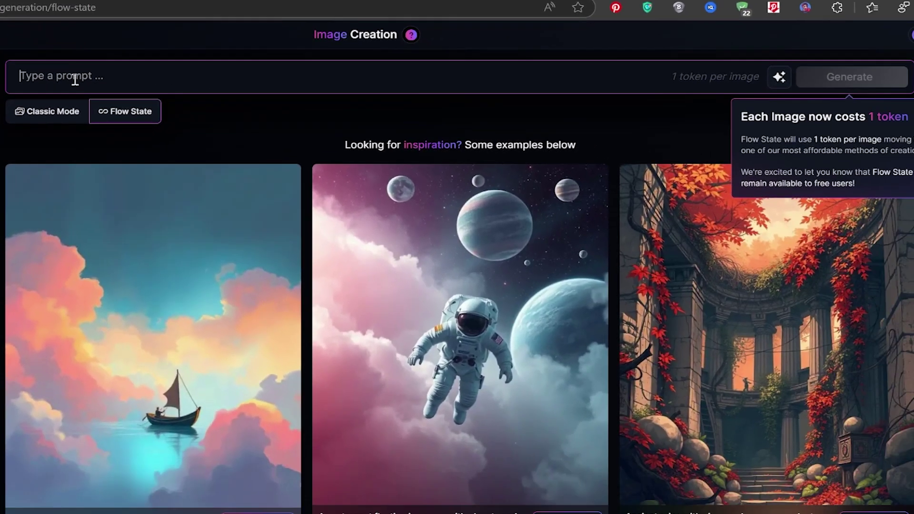
{"action": "type", "text": "A humanoid carrot-like creature sitting on a rock in a dense forest, smoking a cigarette. The creature has a slightly rough texture like a real carrot, with small leafy greens sprouting from its head. It has two arms and two legs, resembling a cartoonish but slightly realistic vegetable character. The forest is lush and misty, with tall trees and soft light filtering through the leaves. The scene has a calm yet slightly mysterious atmosphere"}
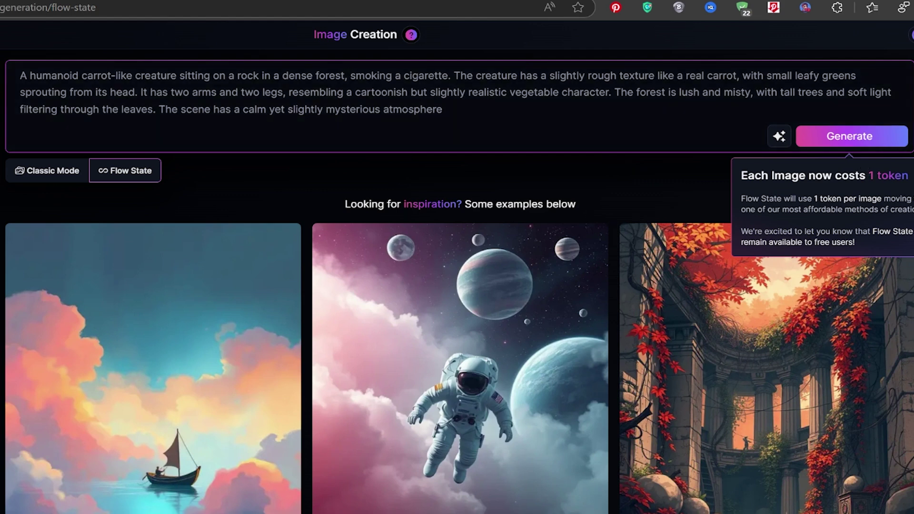
{"action": "key", "text": "Escape"}
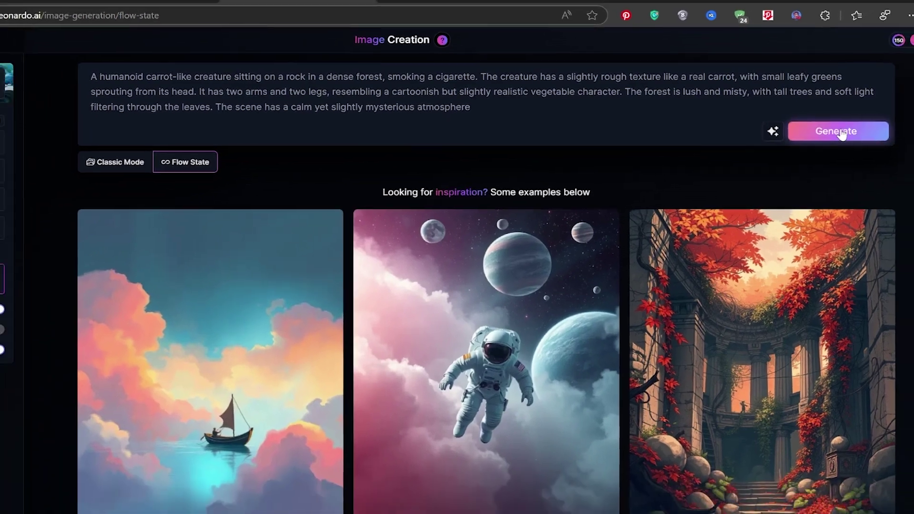
{"action": "left_click", "coordinate": [855, 138]}
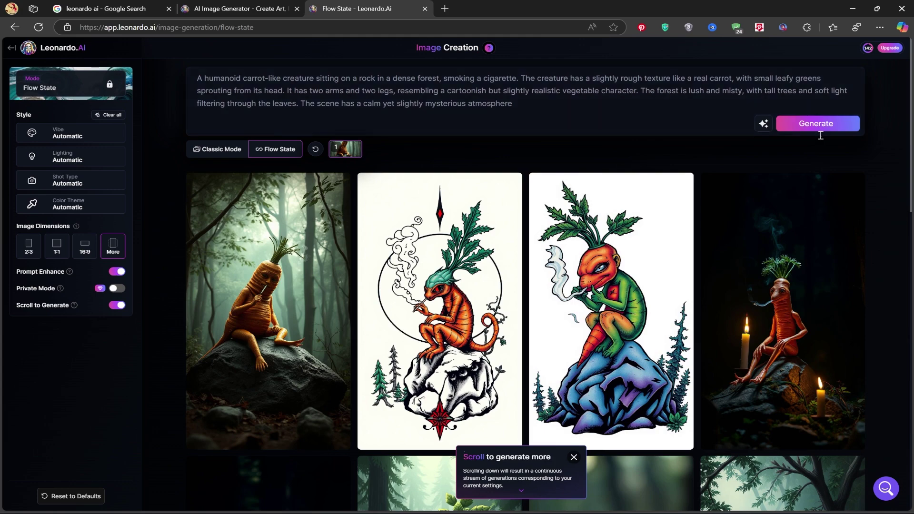
Download the dark standing carrot-on-rock image as a prompt-named JPG
{"action": "scroll", "coordinate": [828, 190], "scroll_direction": "down", "scroll_amount": 5}
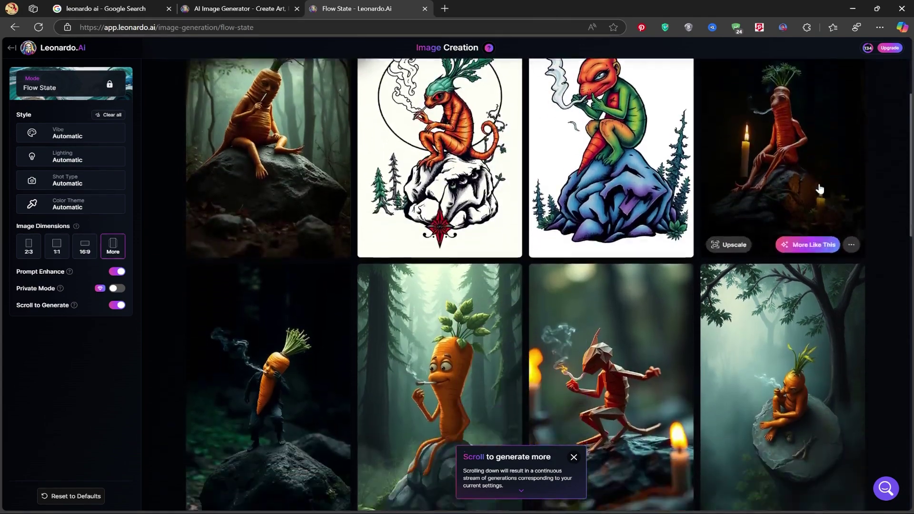
{"action": "scroll", "coordinate": [832, 198], "scroll_direction": "down", "scroll_amount": 2}
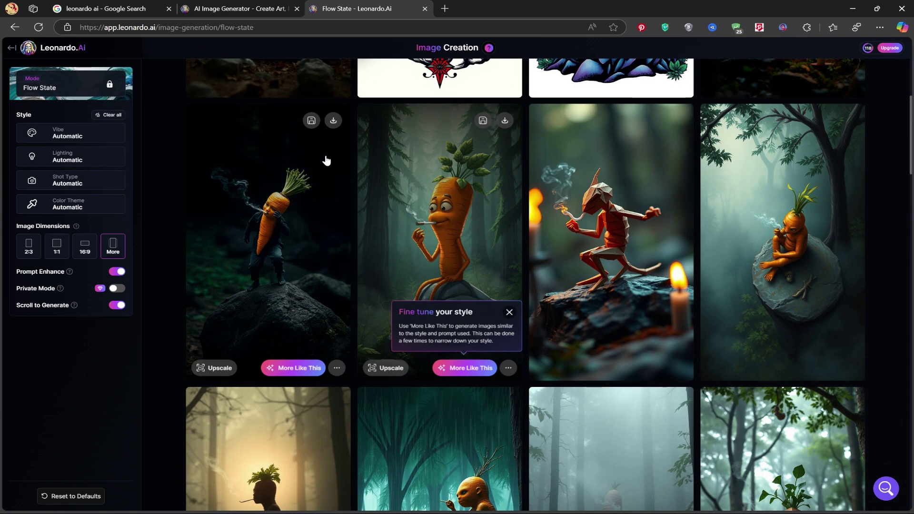
{"action": "left_click", "coordinate": [333, 123]}
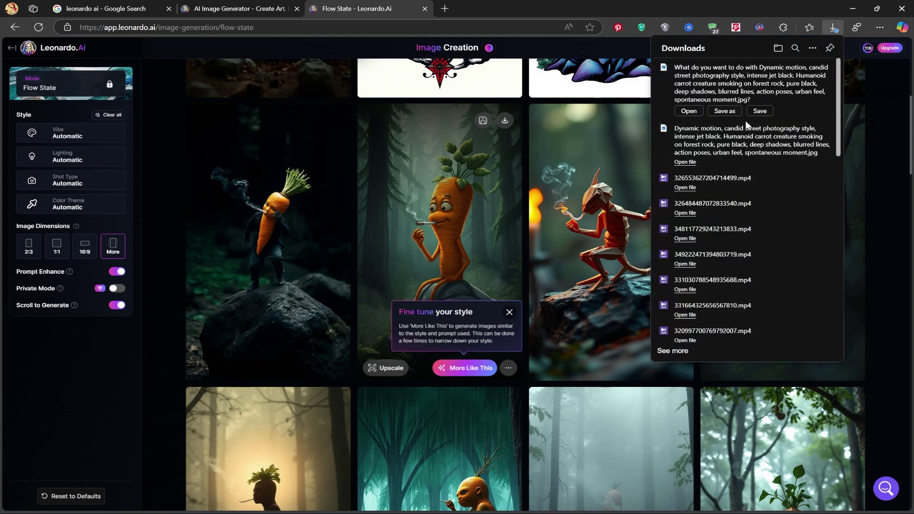
{"action": "left_click", "coordinate": [724, 111]}
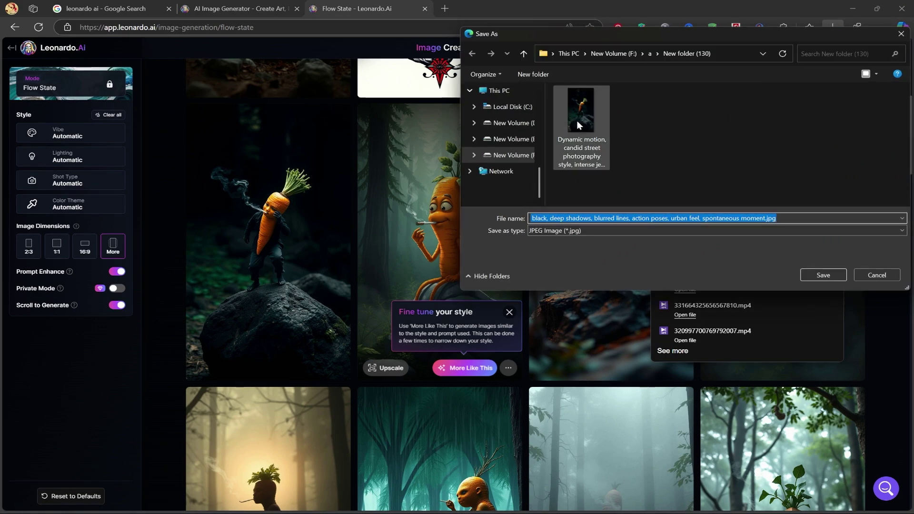
{"action": "left_click", "coordinate": [876, 273]}
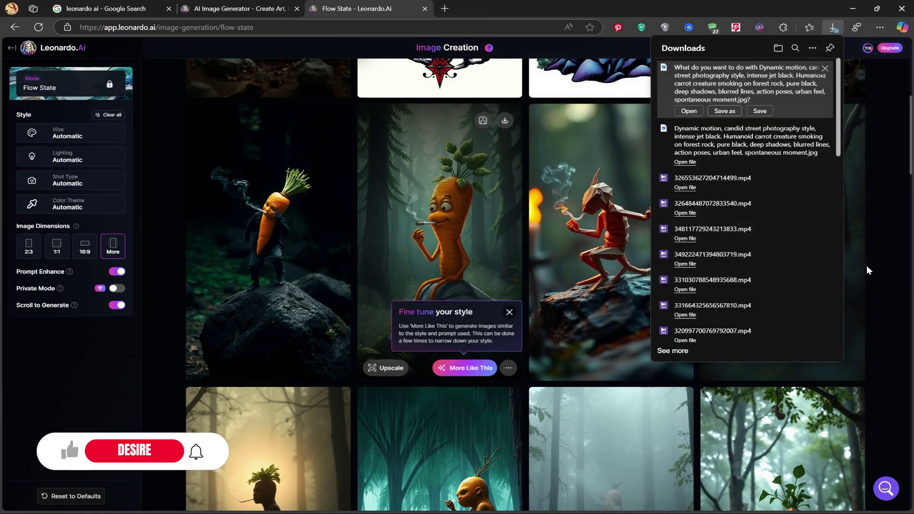
{"action": "left_click", "coordinate": [884, 201]}
{"action": "scroll", "coordinate": [872, 235], "scroll_direction": "down", "scroll_amount": 3}
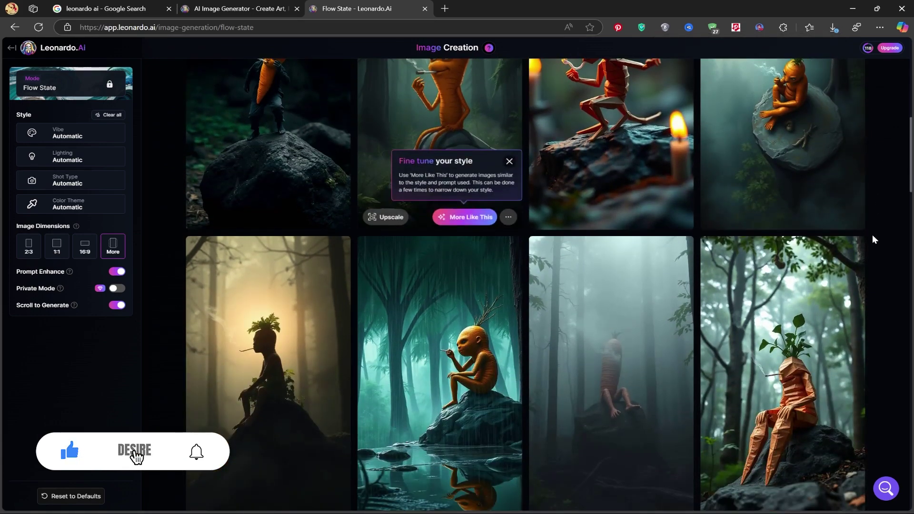
{"action": "scroll", "coordinate": [874, 237], "scroll_direction": "down", "scroll_amount": 3}
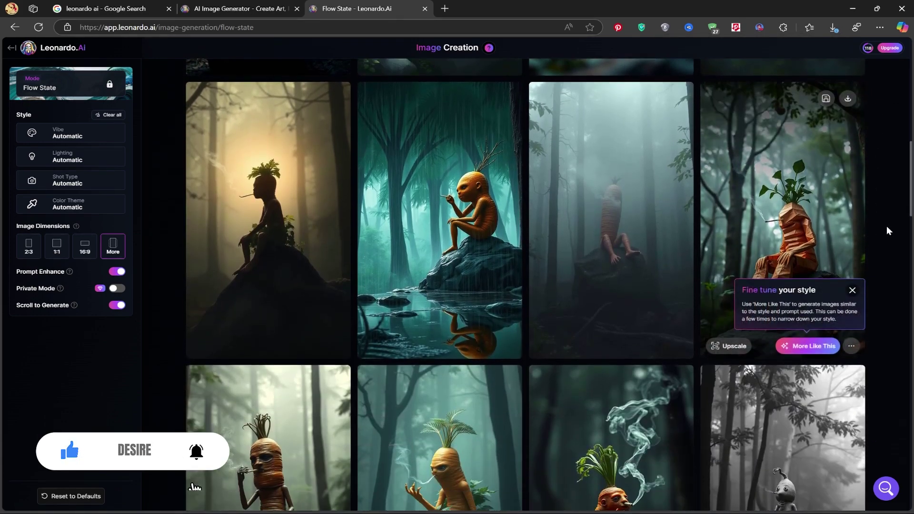
{"action": "scroll", "coordinate": [887, 228], "scroll_direction": "down", "scroll_amount": 2}
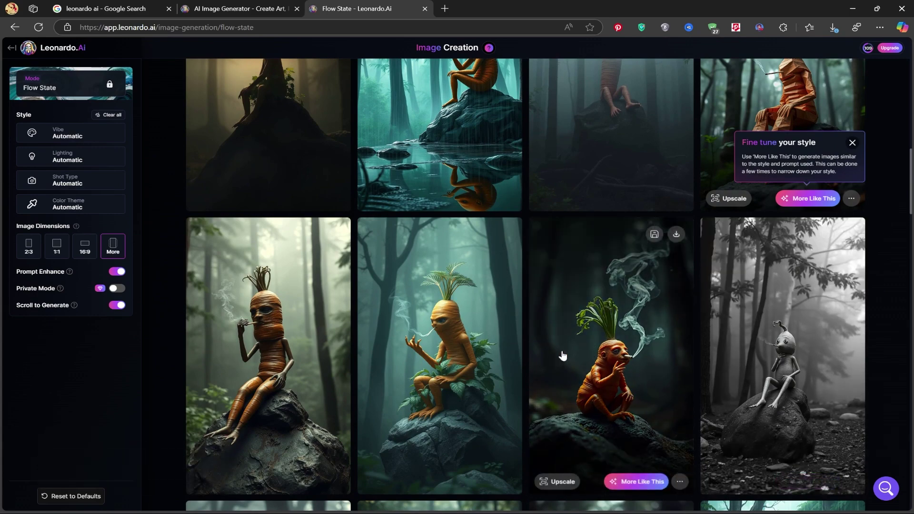
{"action": "scroll", "coordinate": [563, 356], "scroll_direction": "down", "scroll_amount": 2}
{"action": "scroll", "coordinate": [561, 357], "scroll_direction": "down", "scroll_amount": 3}
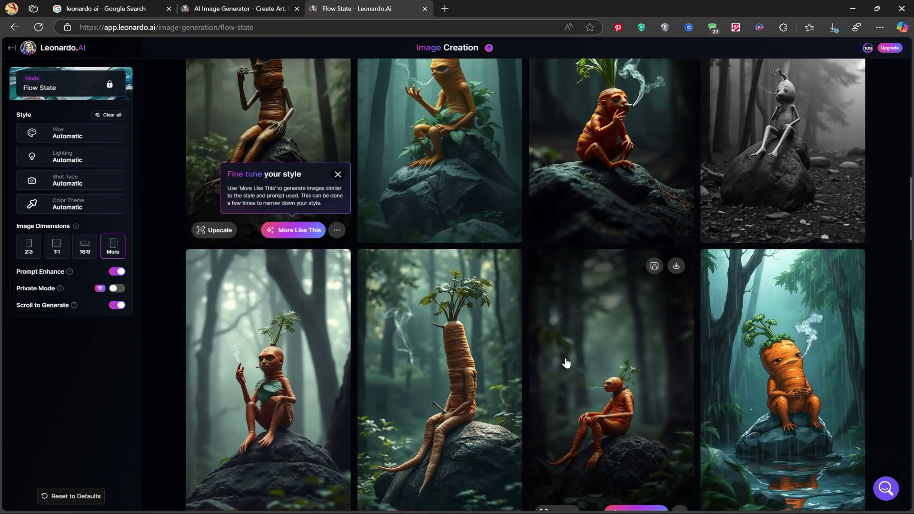
{"action": "scroll", "coordinate": [566, 363], "scroll_direction": "down", "scroll_amount": 2}
Save the leaf-wrapped carrot creature image as a JPG into the chosen folder
{"action": "mouse_move", "coordinate": [271, 417]}
{"action": "left_click", "coordinate": [333, 165]}
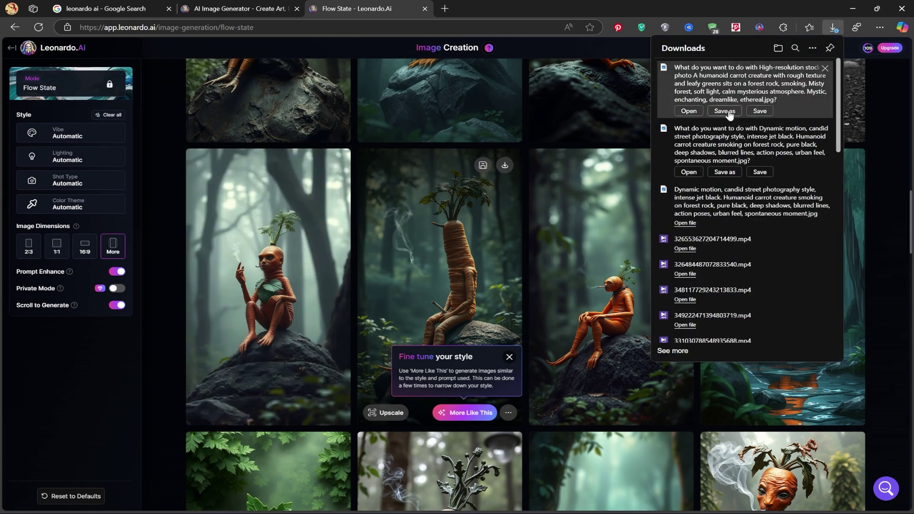
{"action": "left_click", "coordinate": [726, 111]}
{"action": "left_click", "coordinate": [835, 278]}
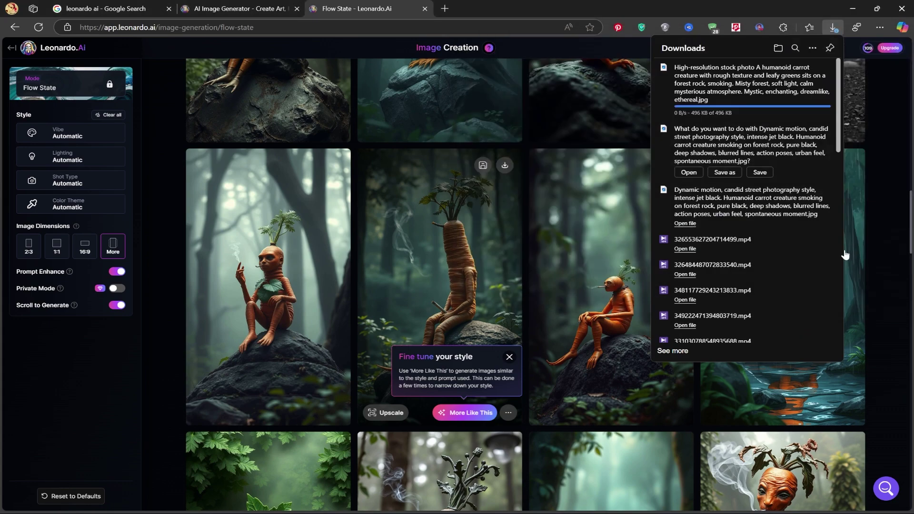
{"action": "left_click", "coordinate": [825, 126]}
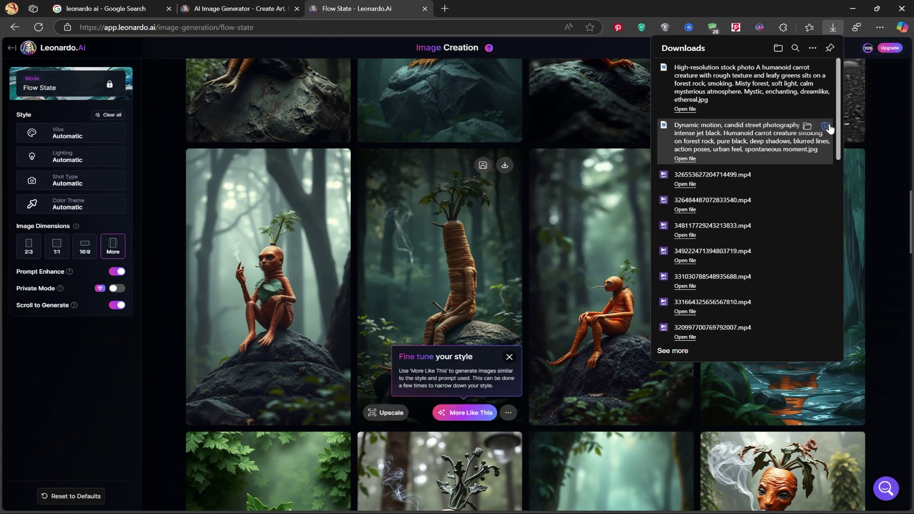
Dismiss the leftover pending download and scroll down to the newest carrot variations
{"action": "scroll", "coordinate": [746, 314], "scroll_direction": "down", "scroll_amount": 2}
{"action": "scroll", "coordinate": [746, 314], "scroll_direction": "down", "scroll_amount": 10}
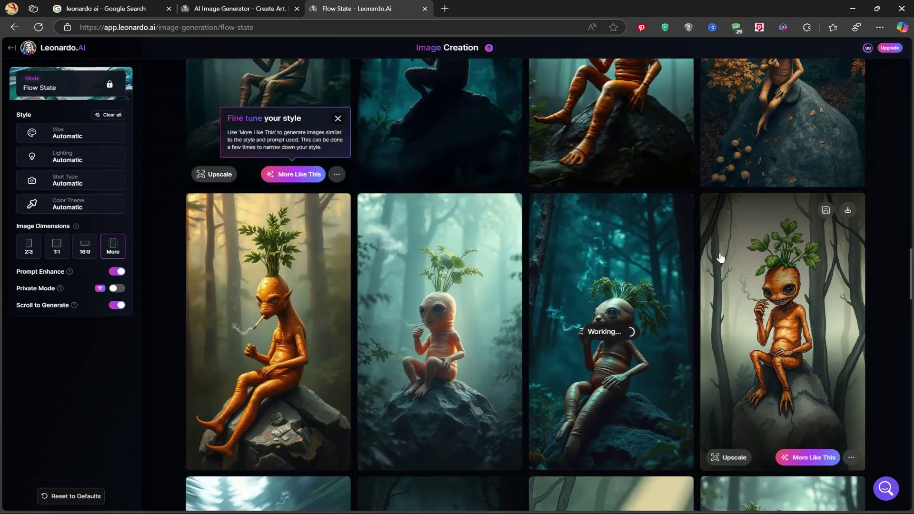
{"action": "left_click", "coordinate": [826, 205]}
{"action": "left_click", "coordinate": [822, 275]}
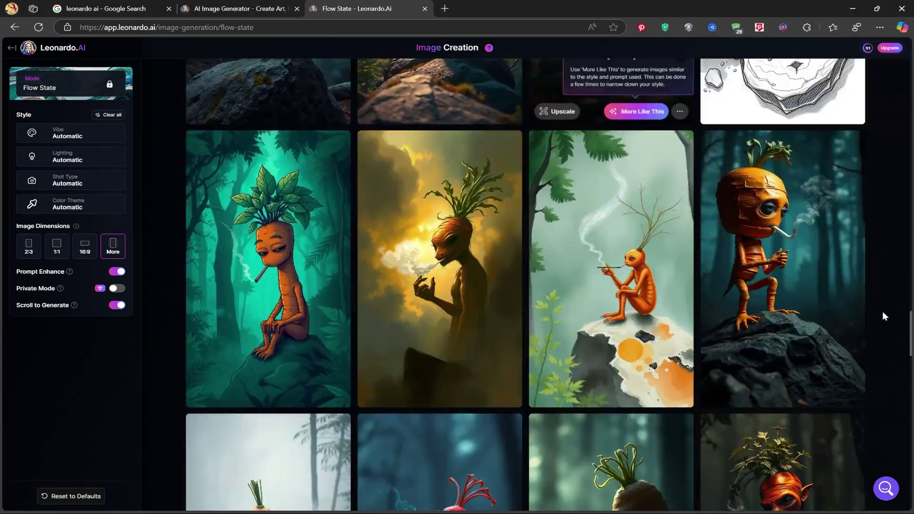
{"action": "scroll", "coordinate": [882, 311], "scroll_direction": "down", "scroll_amount": 10}
{"action": "scroll", "coordinate": [885, 321], "scroll_direction": "down", "scroll_amount": 15}
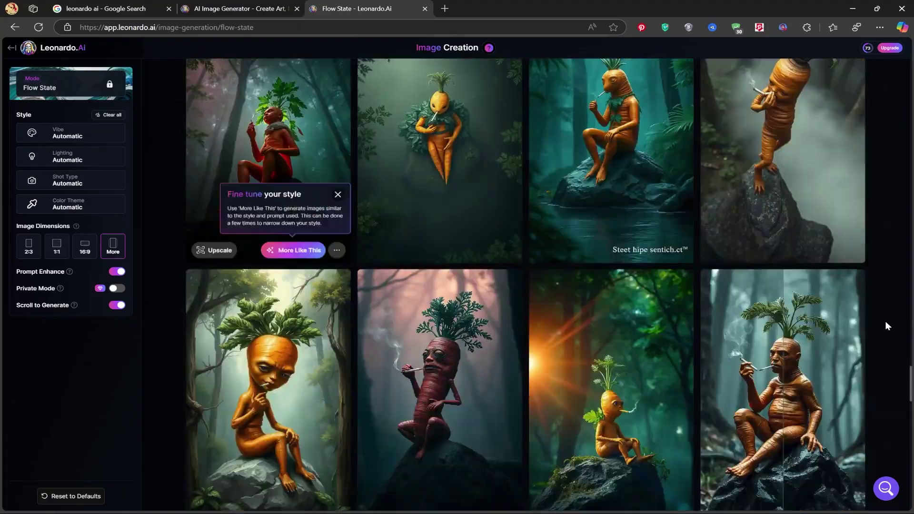
{"action": "scroll", "coordinate": [873, 310], "scroll_direction": "down", "scroll_amount": 15}
{"action": "scroll", "coordinate": [883, 295], "scroll_direction": "down", "scroll_amount": 5}
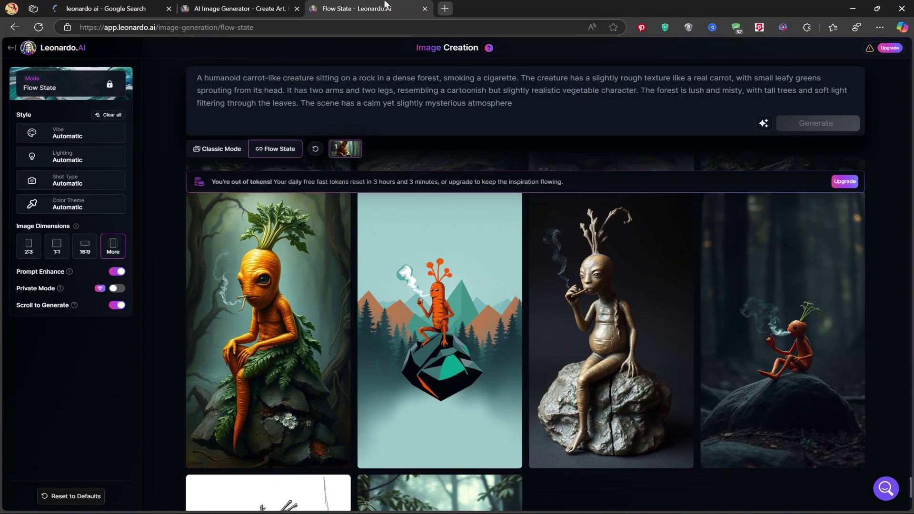
Replace the Google query with 'hailuo ai' and open the Hailuo AI website
{"action": "left_click", "coordinate": [116, 11]}
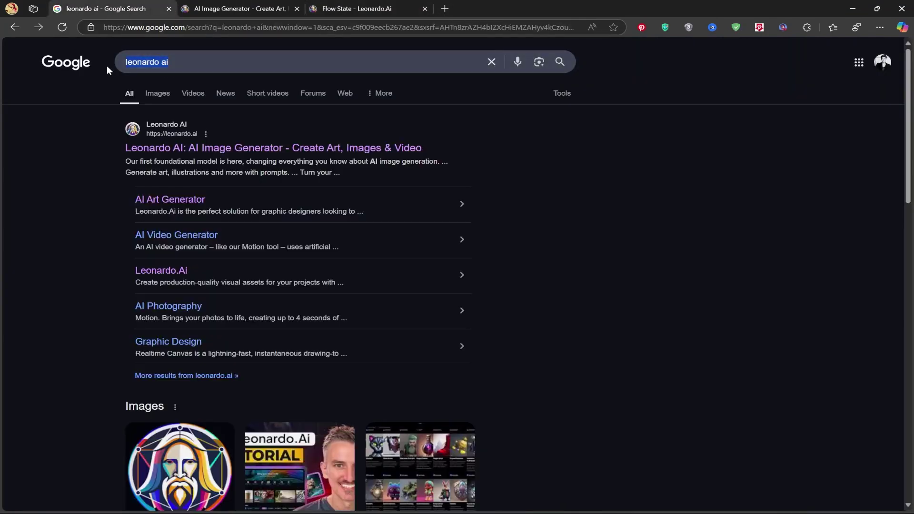
{"action": "left_click_drag", "start_coordinate": [215, 67], "coordinate": [96, 63]}
{"action": "type", "text": "hai"}
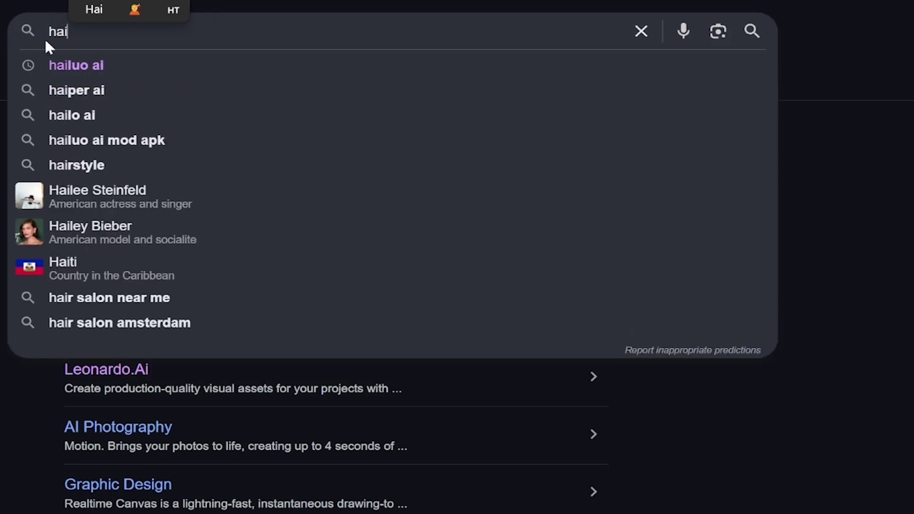
{"action": "left_click", "coordinate": [59, 61]}
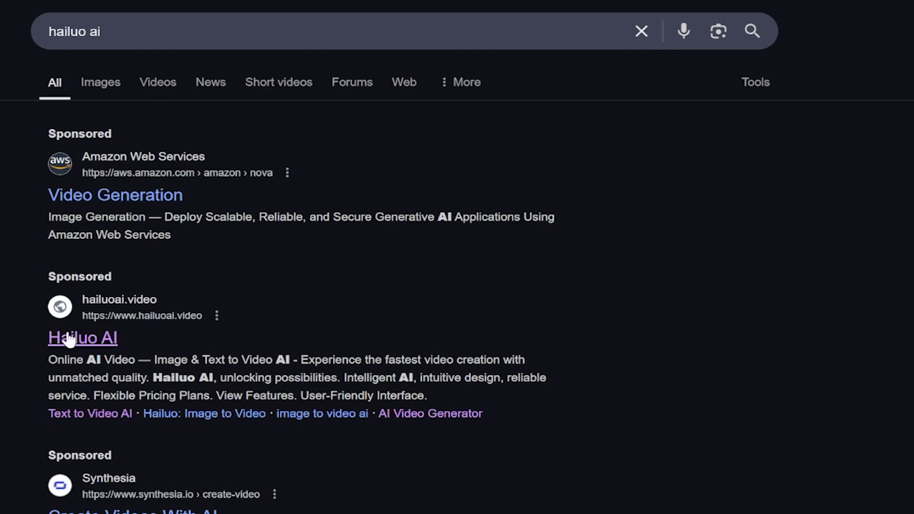
{"action": "left_click", "coordinate": [88, 344]}
{"action": "left_click", "coordinate": [94, 336]}
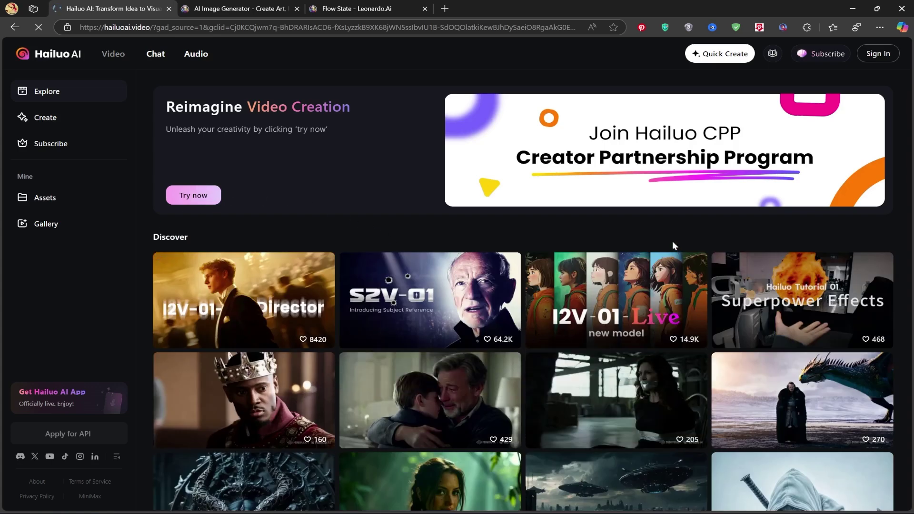
Scroll through the Hailuo AI Explore page of featured videos
{"action": "scroll", "coordinate": [672, 241], "scroll_direction": "down", "scroll_amount": 5}
{"action": "scroll", "coordinate": [693, 279], "scroll_direction": "down", "scroll_amount": 5}
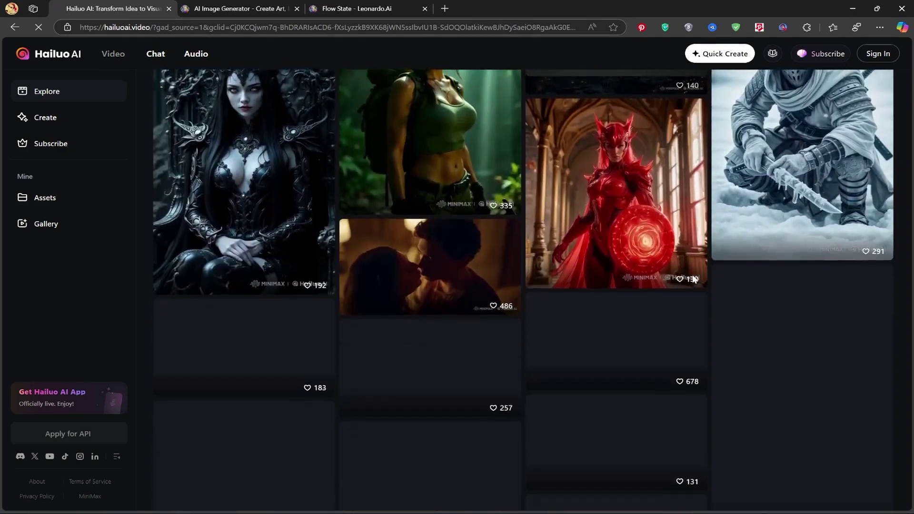
{"action": "scroll", "coordinate": [693, 288], "scroll_direction": "up", "scroll_amount": 10}
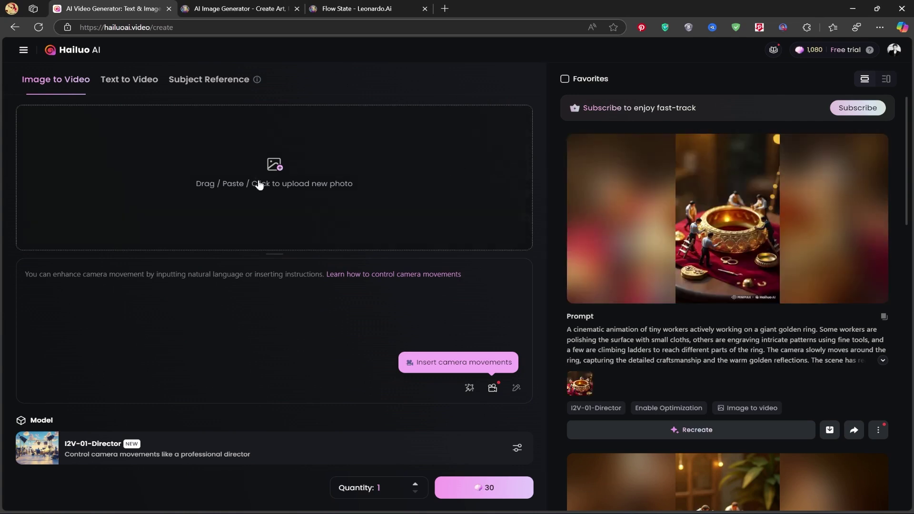
Upload the Dynamic motion carrot-on-rock image from New folder (130) as the start frame
{"action": "left_click", "coordinate": [219, 186]}
{"action": "left_click", "coordinate": [47, 80]}
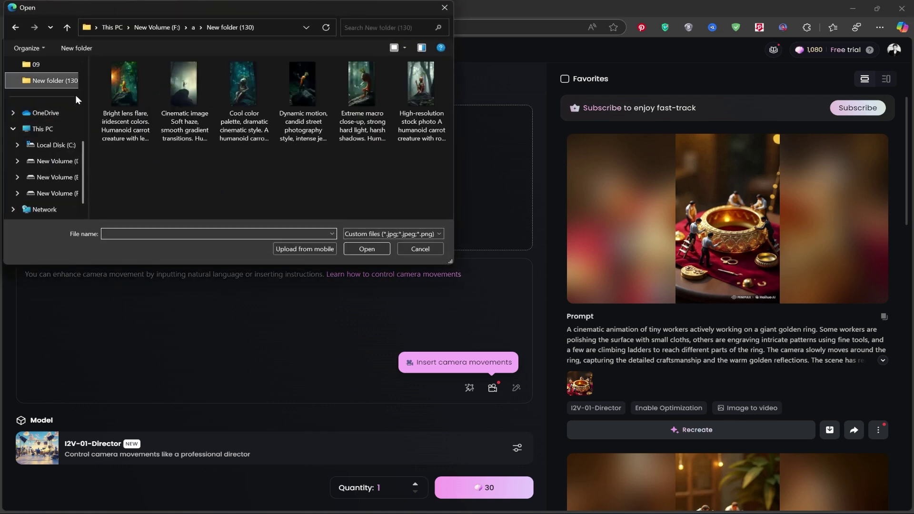
{"action": "left_click", "coordinate": [405, 48]}
{"action": "left_click_drag", "start_coordinate": [405, 52], "coordinate": [413, 26]}
{"action": "left_click", "coordinate": [183, 105]}
{"action": "scroll", "coordinate": [245, 145], "scroll_direction": "down", "scroll_amount": 2}
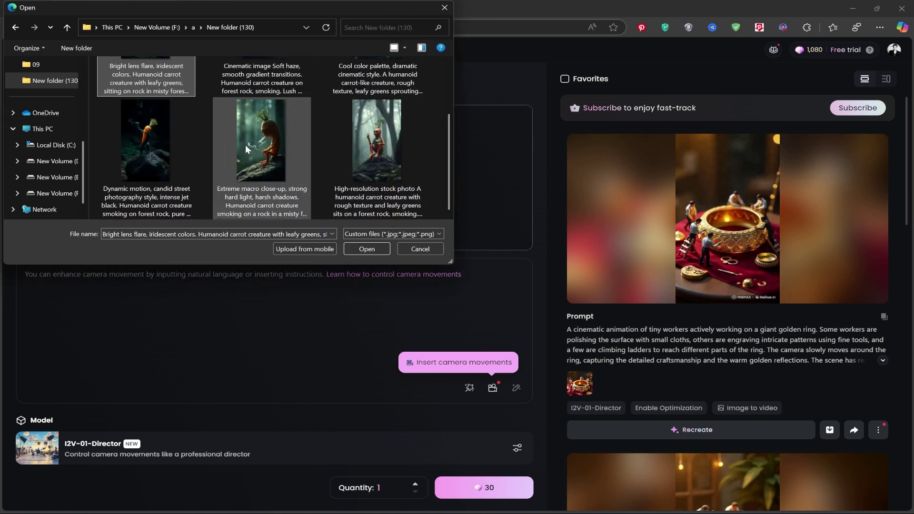
{"action": "left_click", "coordinate": [132, 141]}
{"action": "double_click", "coordinate": [132, 142]}
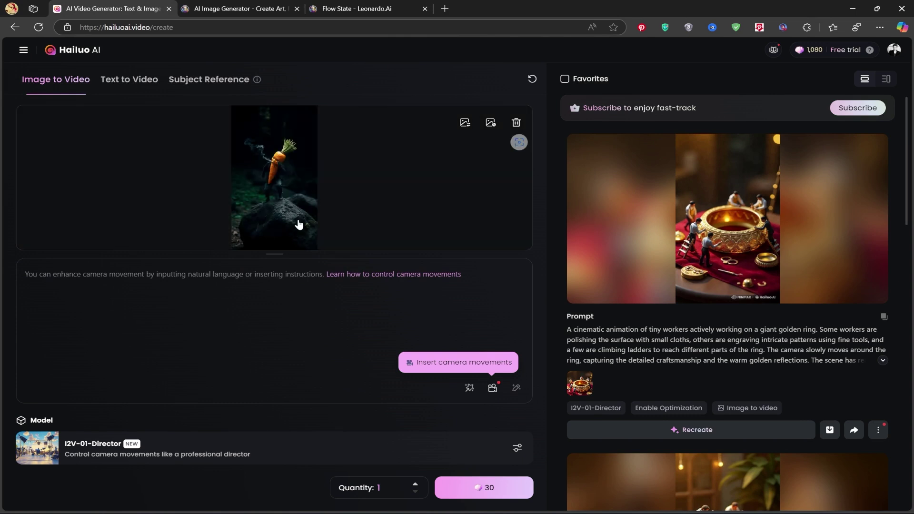
Confirm the I2V-01-Director model, paste the carrot-in-misty-forest prompt, and generate the video
{"action": "left_click", "coordinate": [518, 449]}
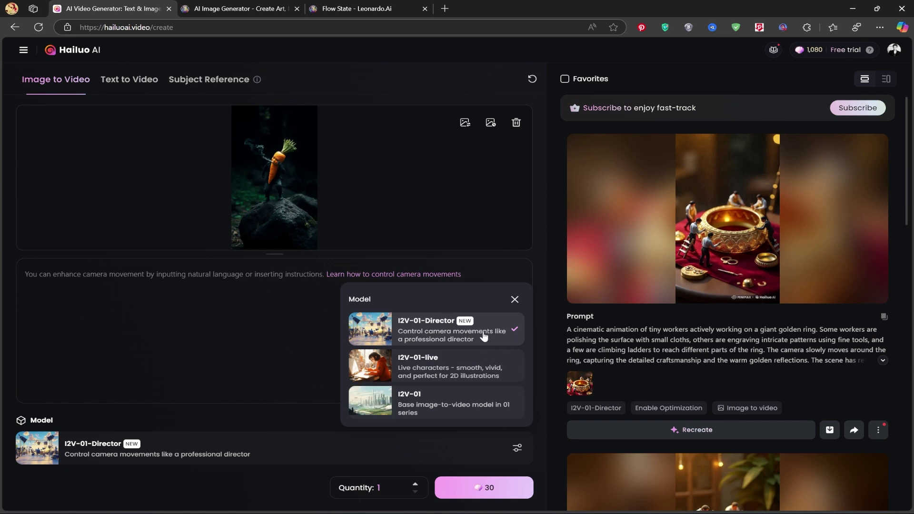
{"action": "left_click", "coordinate": [274, 324]}
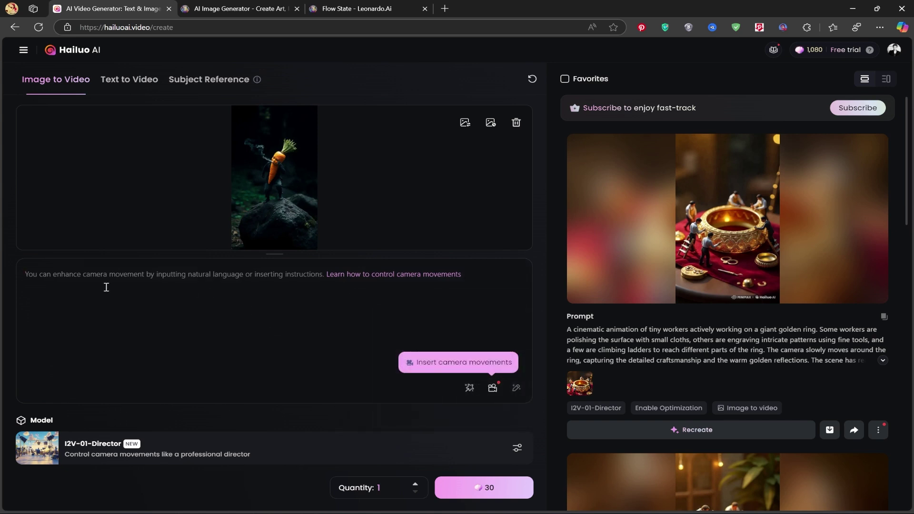
{"action": "type", "text": "A humanoid carrot-like creature sitting on a rock in a dense forest, smoking a cigarette. The creature has a slightly rough texture like a real carrot, with small leafy greens sprouting from its head. It has two arms and two legs, resembling a cartoonish but slightly realistic vegetable character. The forest is lush and misty, with tall trees and soft light filtering through the leaves. The scene has a calm yet slightly mysterious atmosphere"}
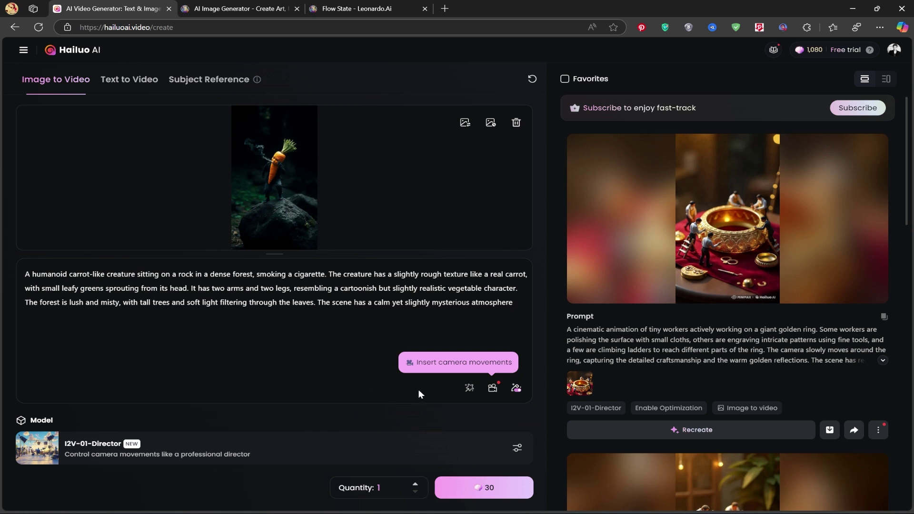
{"action": "left_click", "coordinate": [486, 489]}
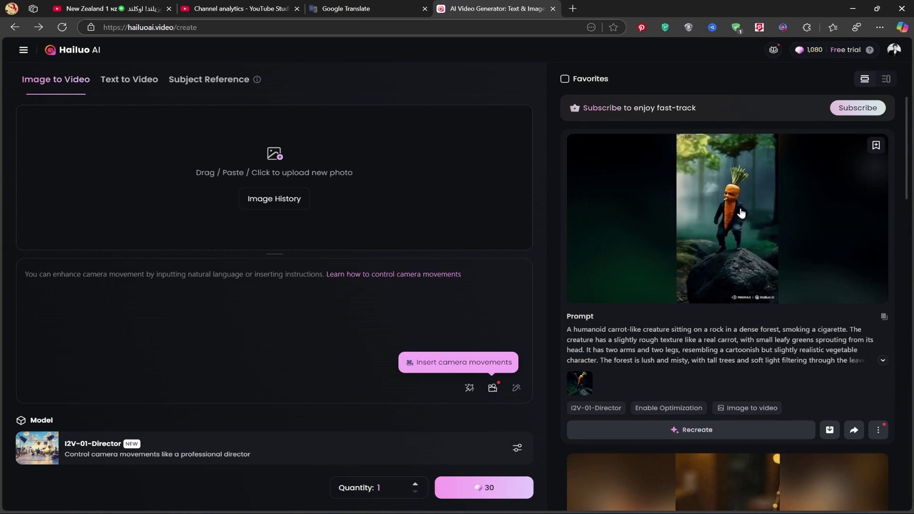
Watch the 6-second carrot-creature video on its detail page, then return to the creation page
{"action": "left_click", "coordinate": [834, 208]}
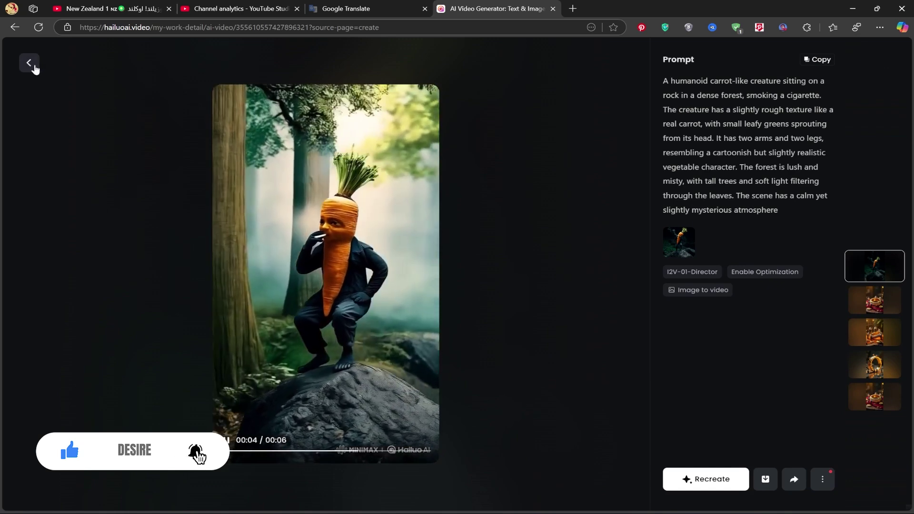
{"action": "left_click", "coordinate": [28, 62]}
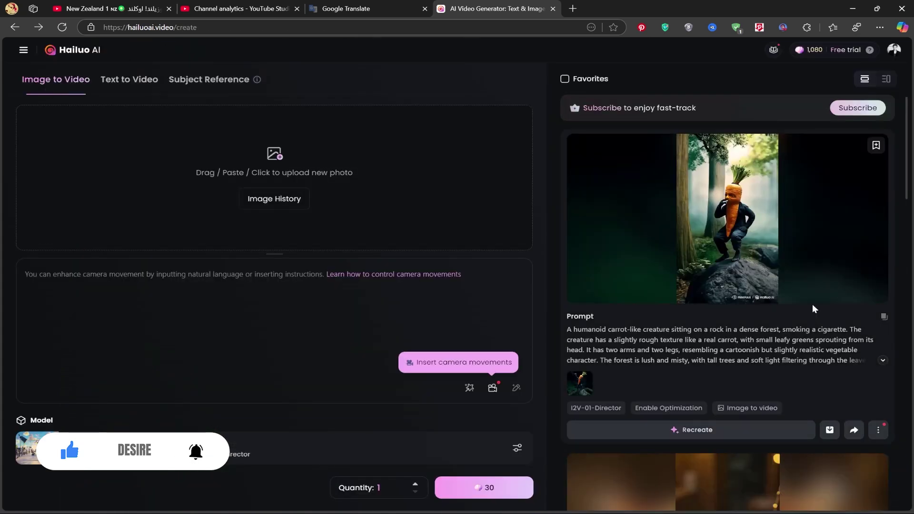